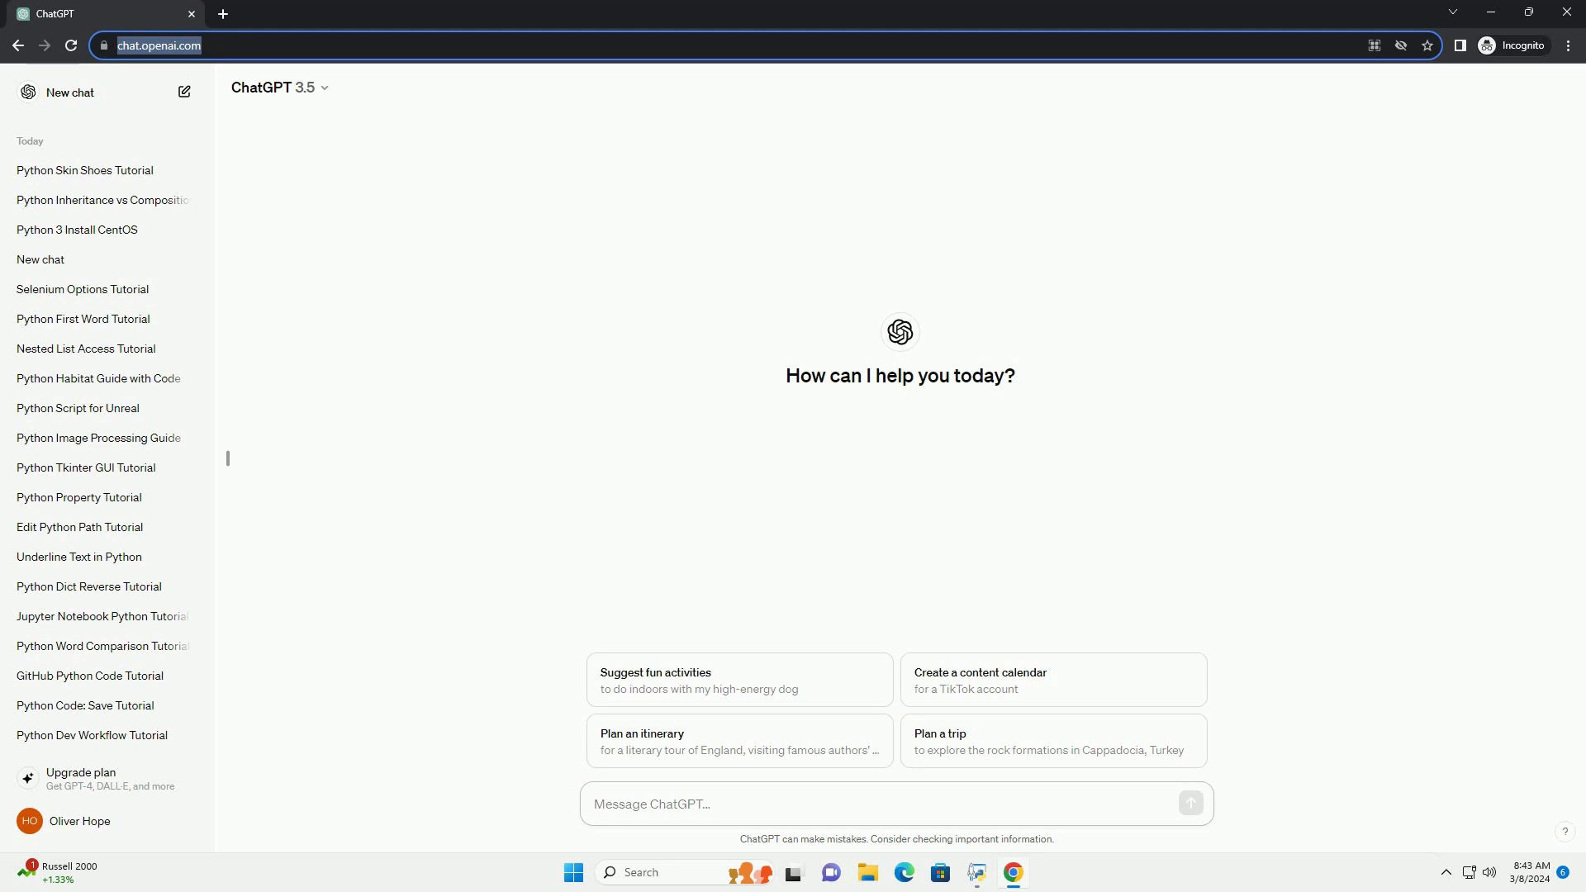
{"action": "type", "text": "write an informative tutorial about how to use split function in python with code example"}
- Submit the Python split() tutorial request and let ChatGPT stream its answer
{"action": "key", "text": "Return"}
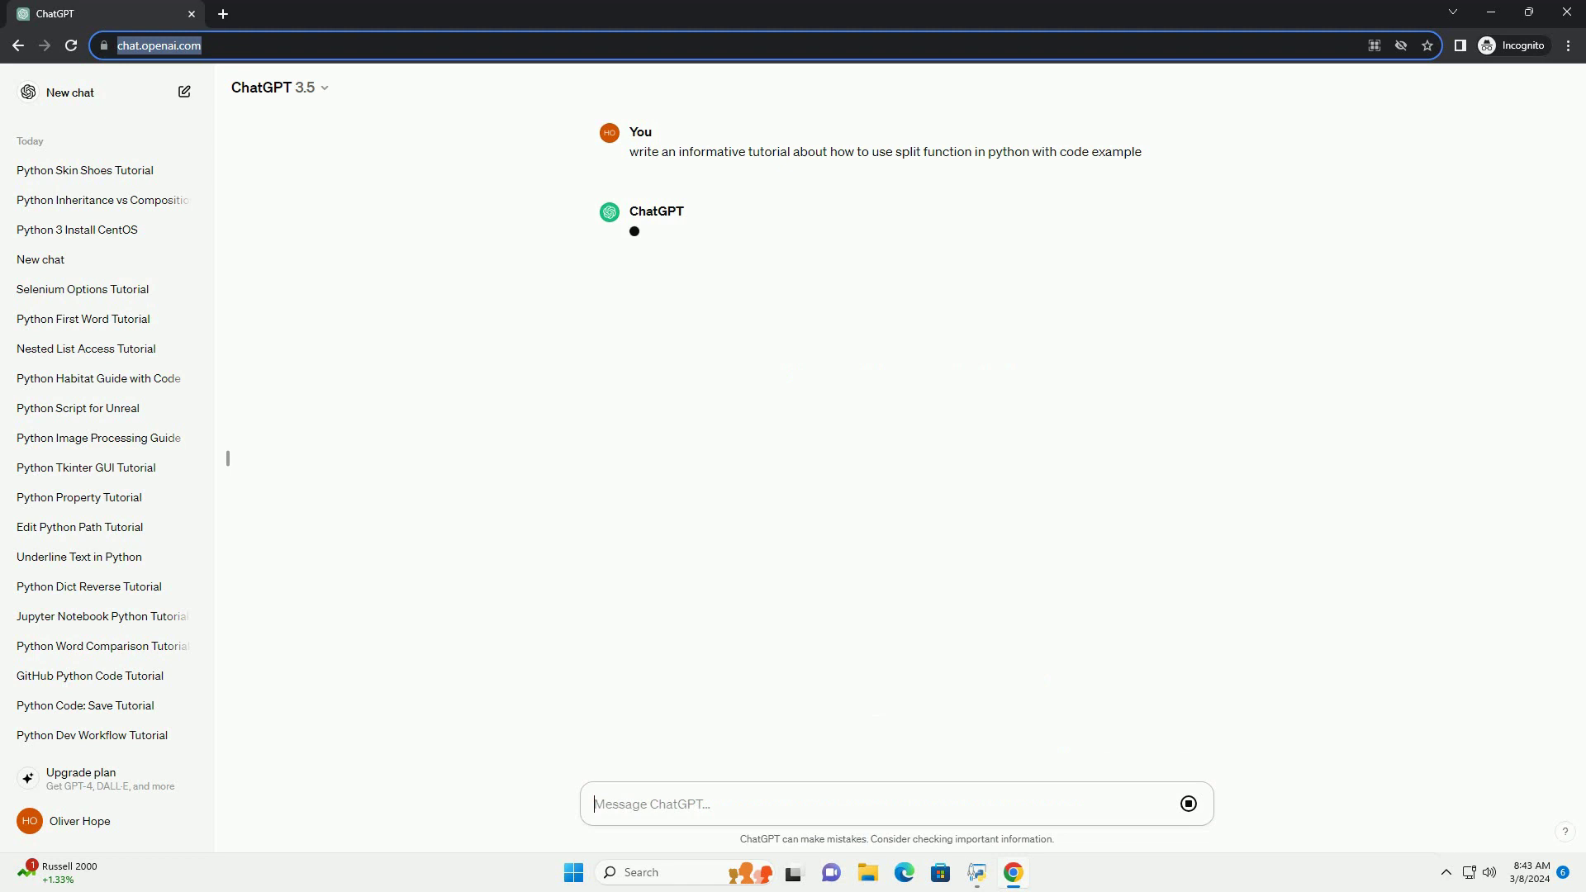